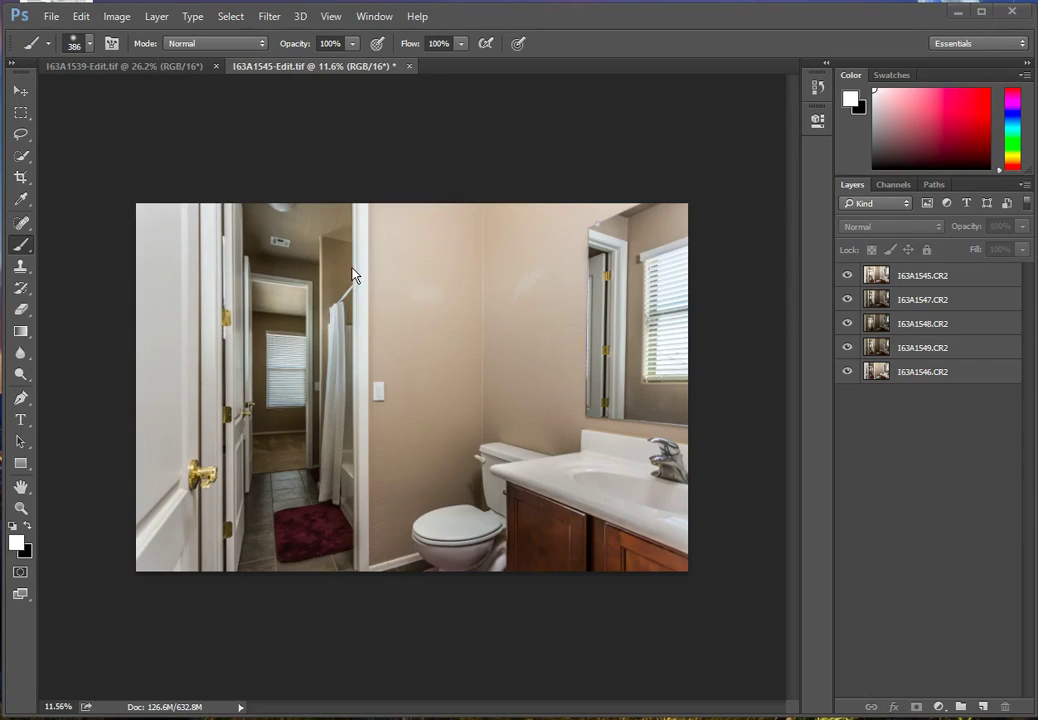
Step: Hide the I63A1545, I63A1547, I63A1548 and I63A1549 layers so only the base I63A1546.CR2 layer is shown
left_click(849, 277)
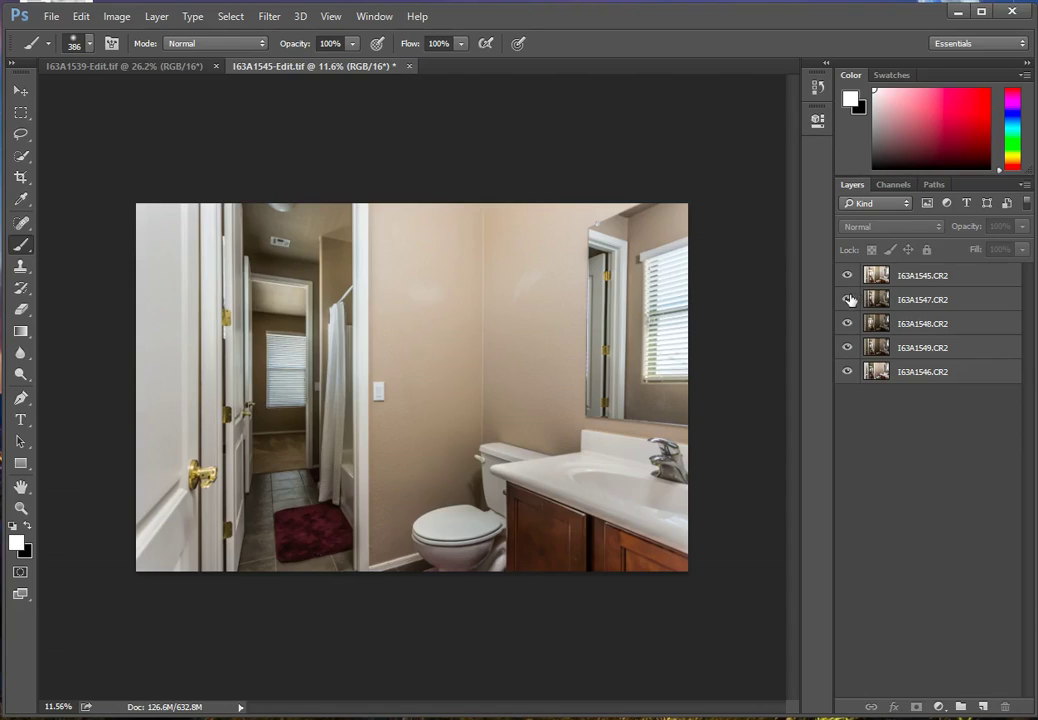
left_click_drag(847, 299, 847, 350)
left_click(931, 373)
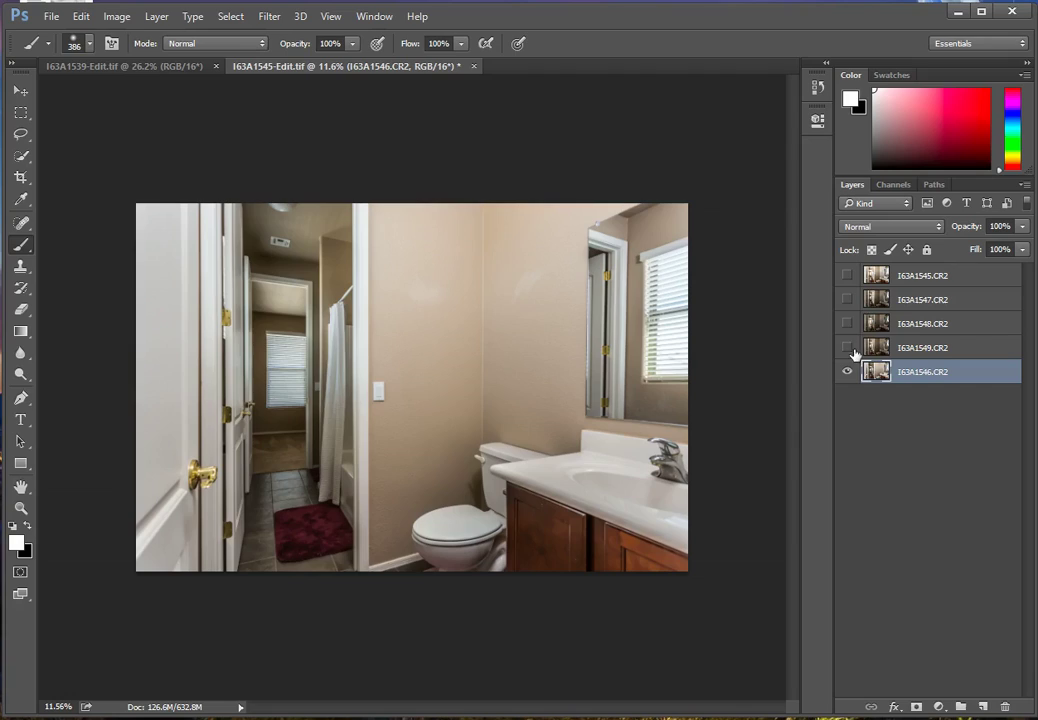
left_click(848, 276)
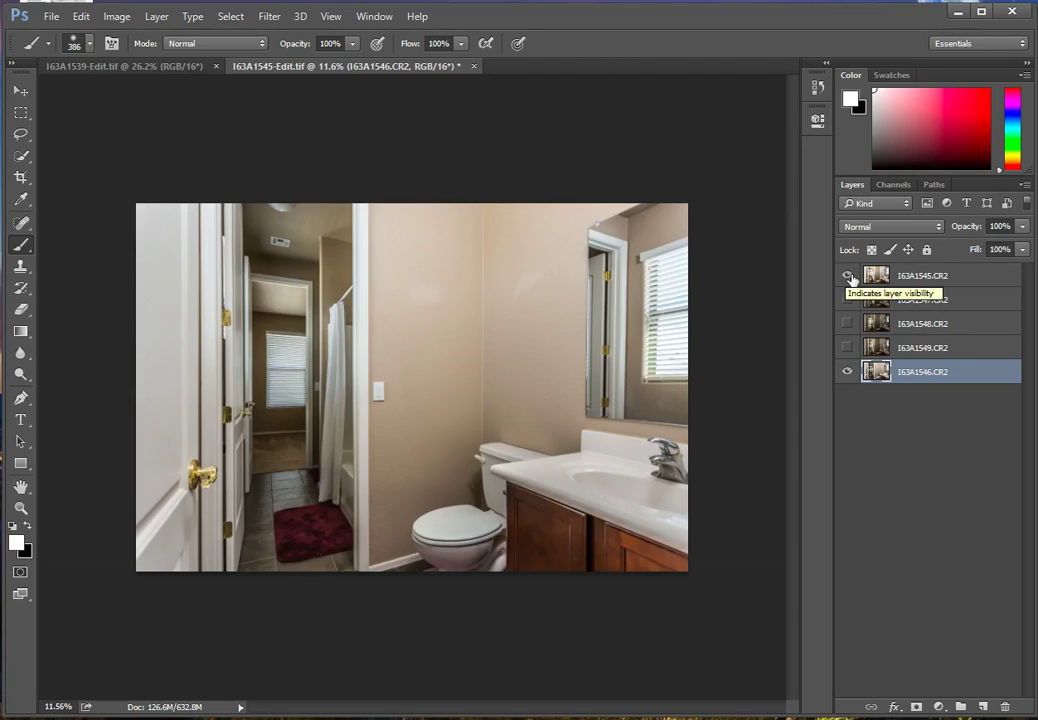
left_click(848, 276)
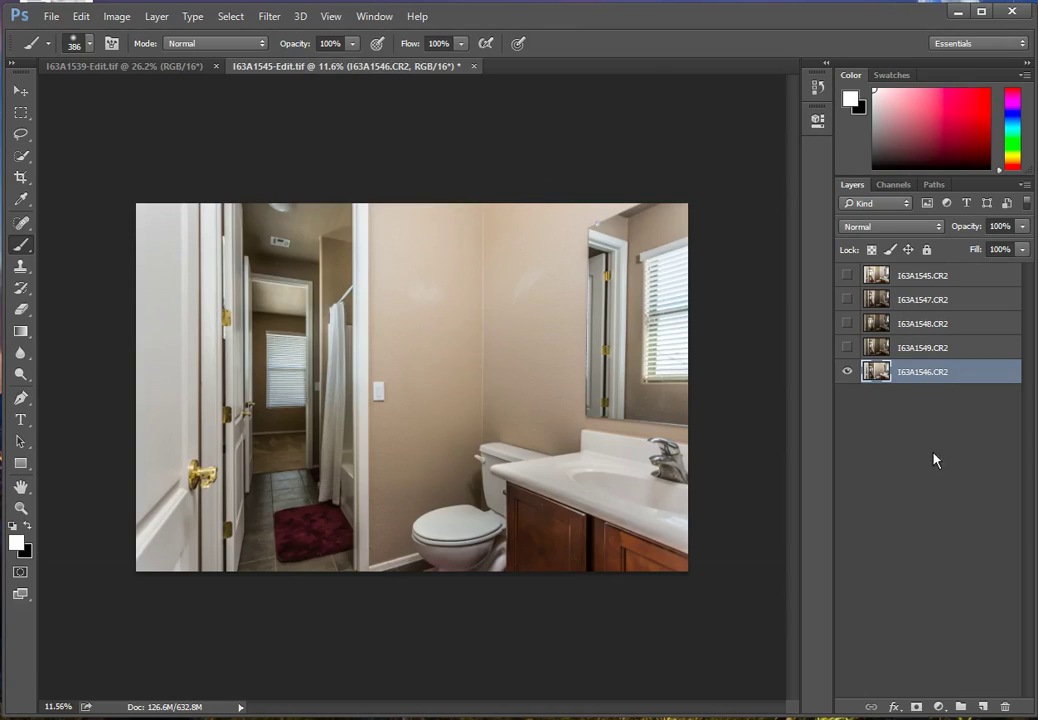
Step: Show the I63A1549.CR2 layer and set its opacity to 100%
left_click(876, 350)
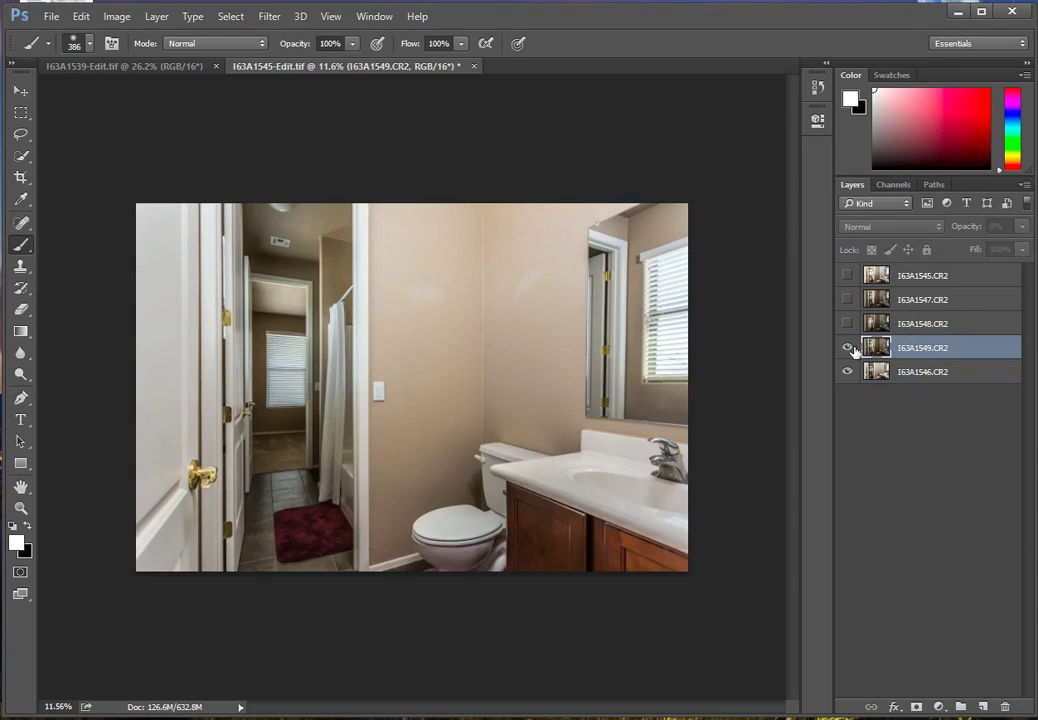
left_click(848, 347)
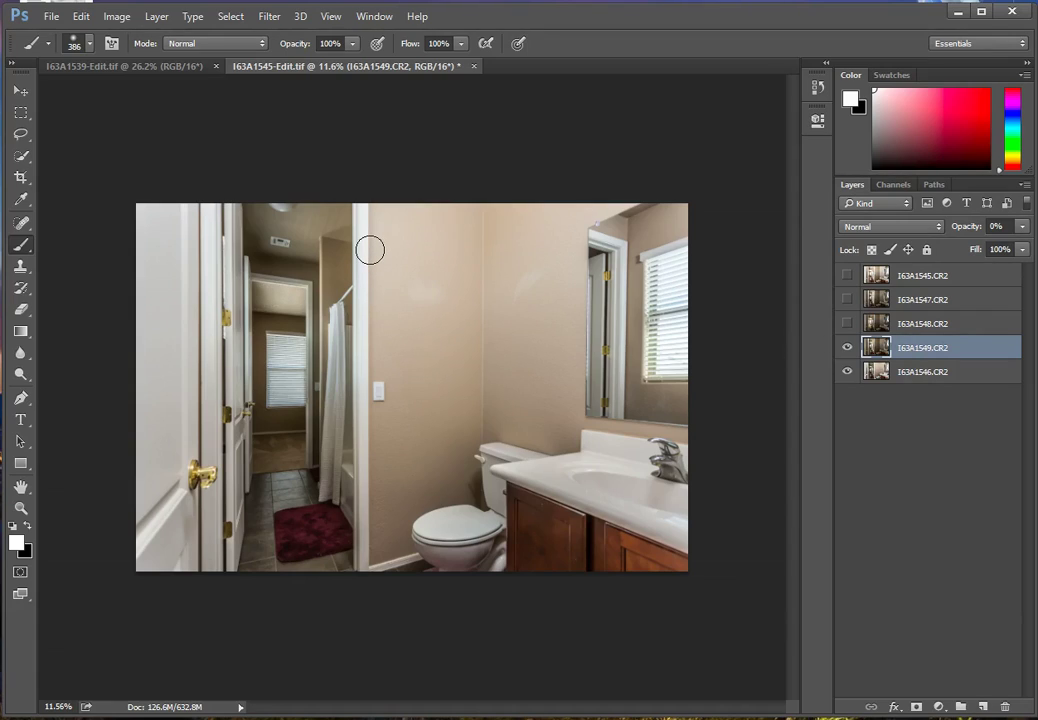
left_click(1022, 226)
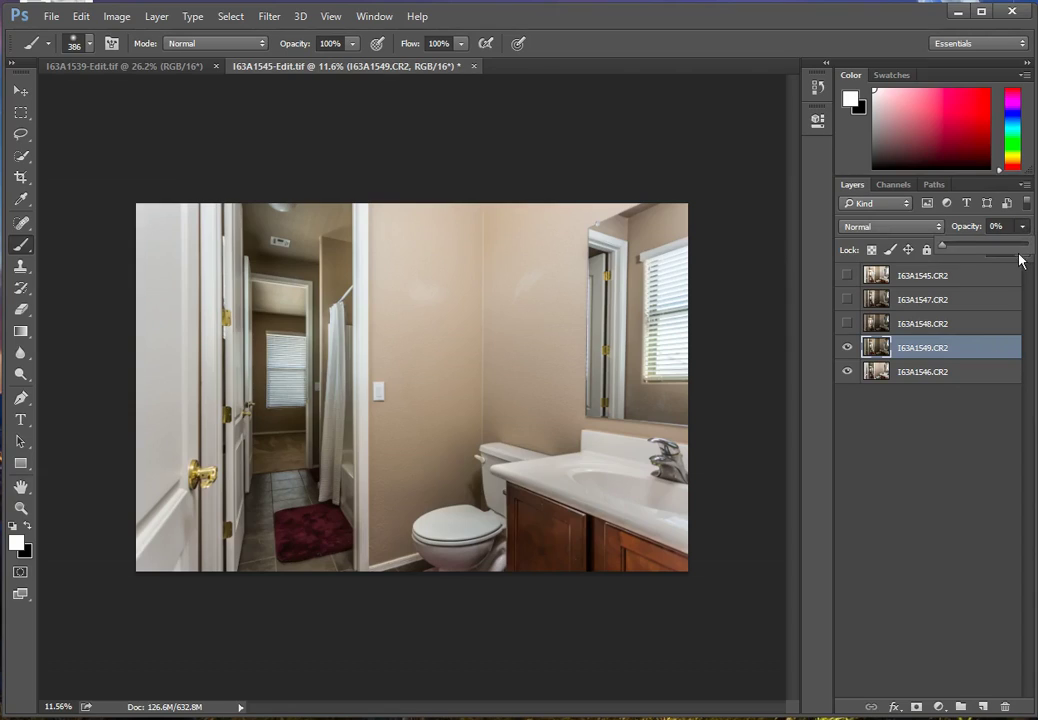
left_click_drag(942, 245, 1026, 245)
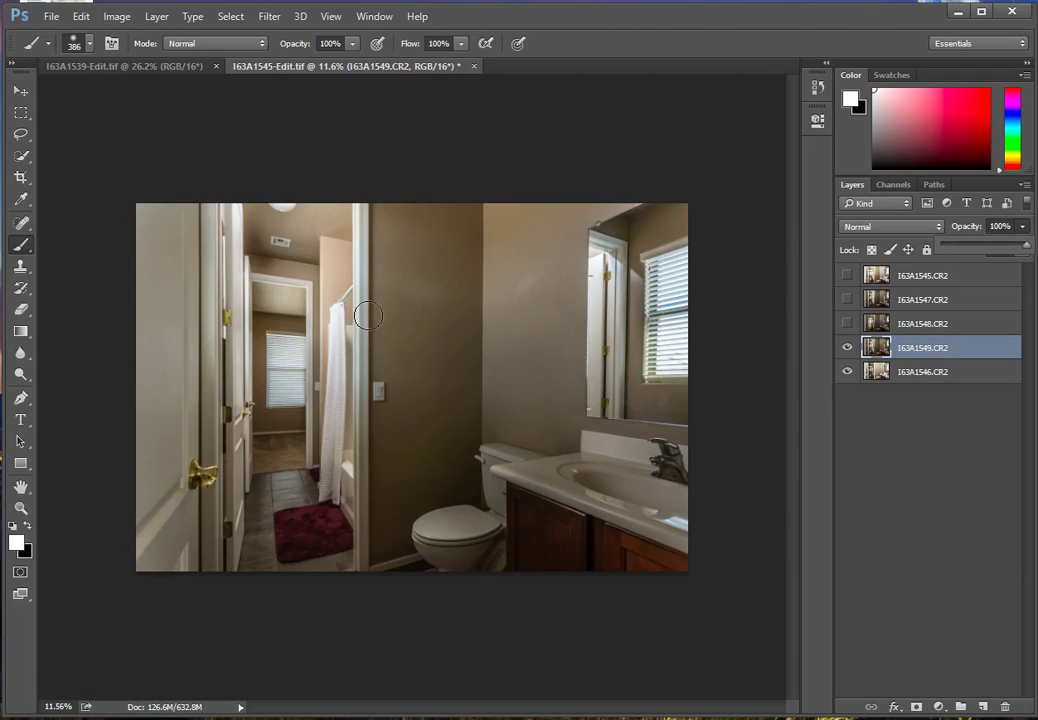
Step: Show the I63A1548.CR2 layer and set its opacity to 100%
left_click(872, 325)
left_click(847, 323)
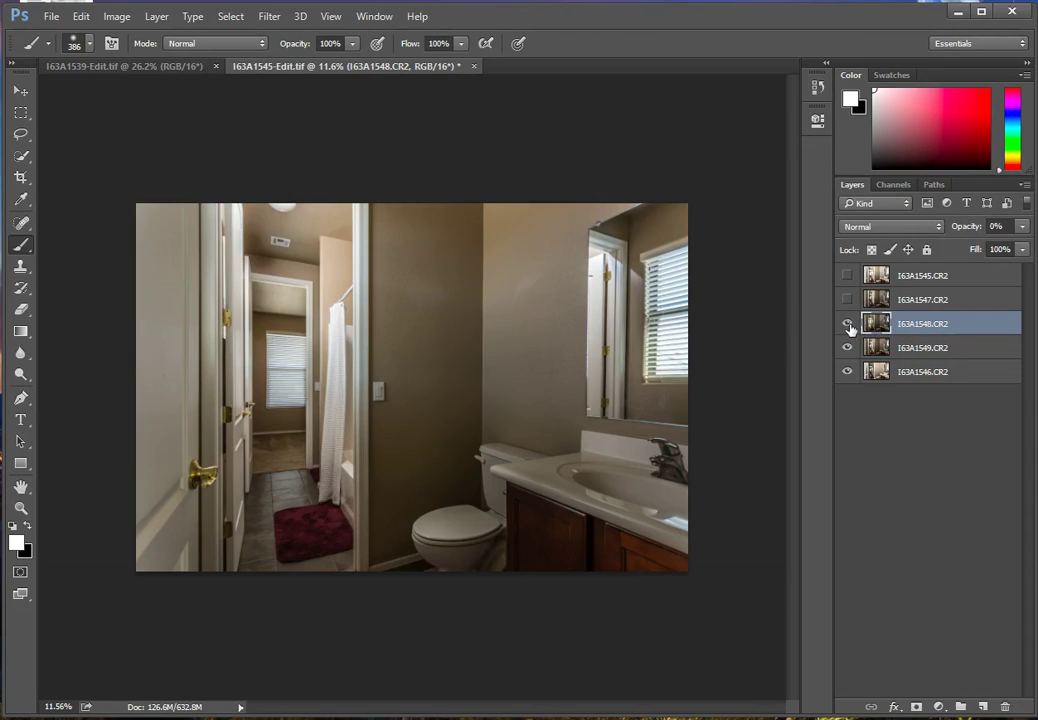
left_click(1022, 226)
left_click_drag(940, 244, 1028, 244)
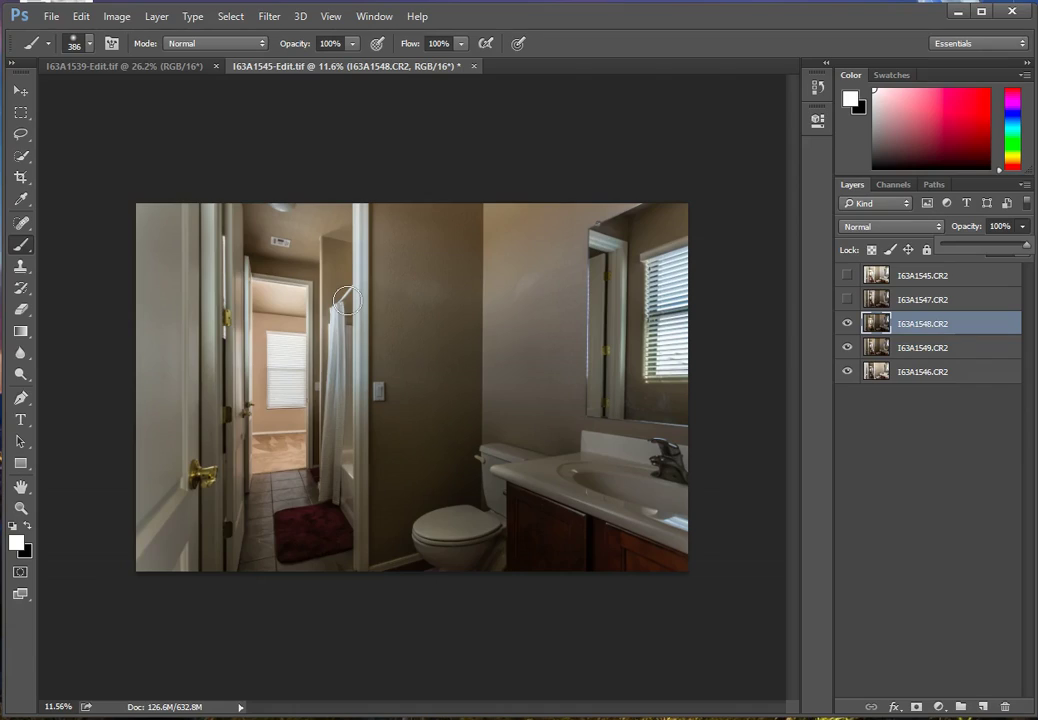
Step: Show the I63A1547.CR2 layer and set its opacity to 100%
left_click(905, 299)
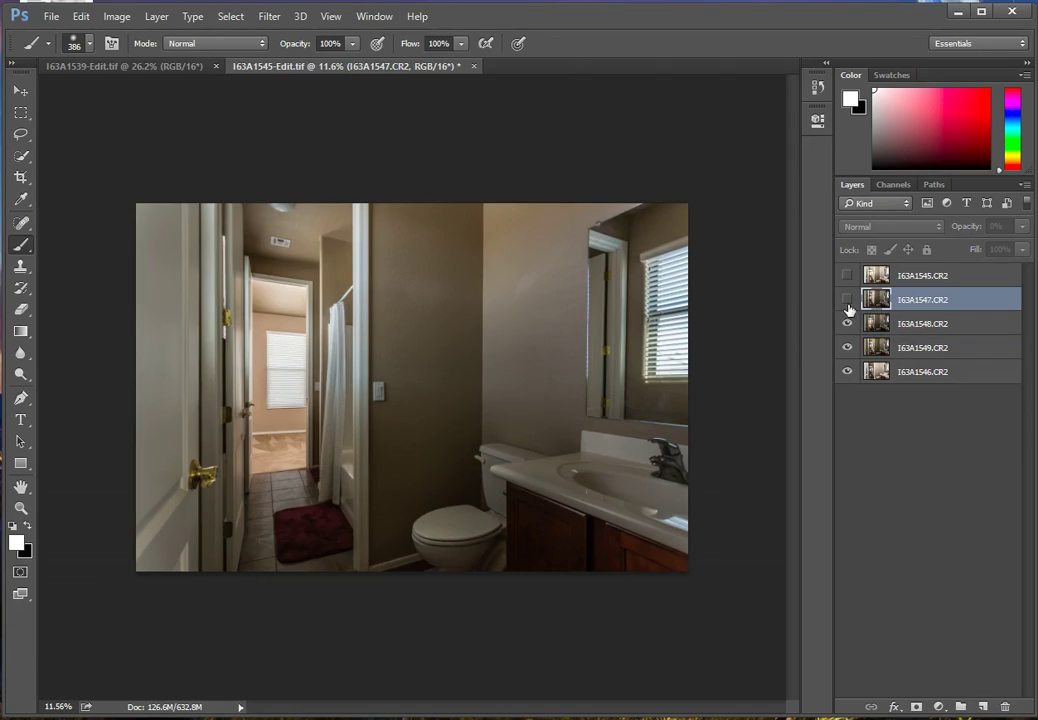
left_click(847, 299)
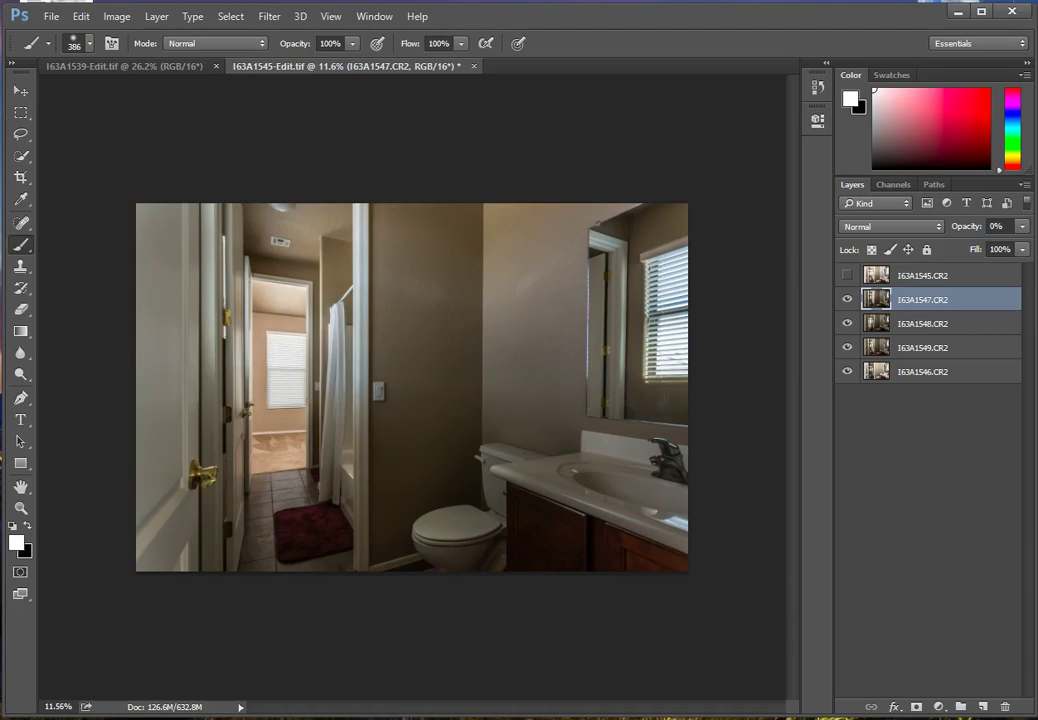
left_click(1022, 226)
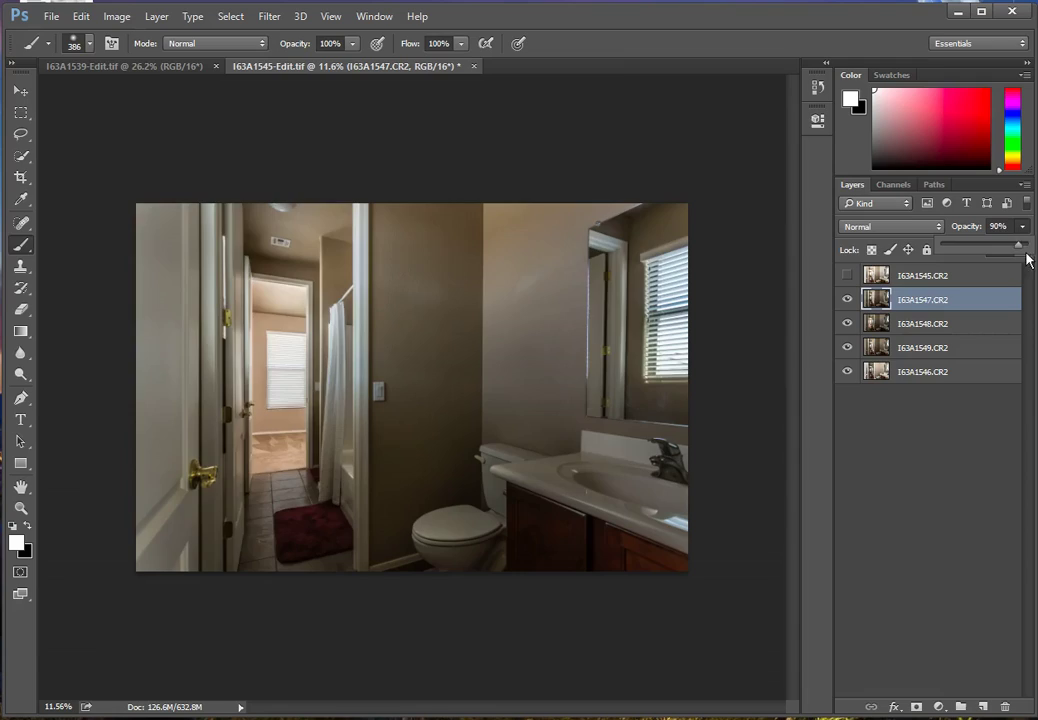
left_click(1026, 245)
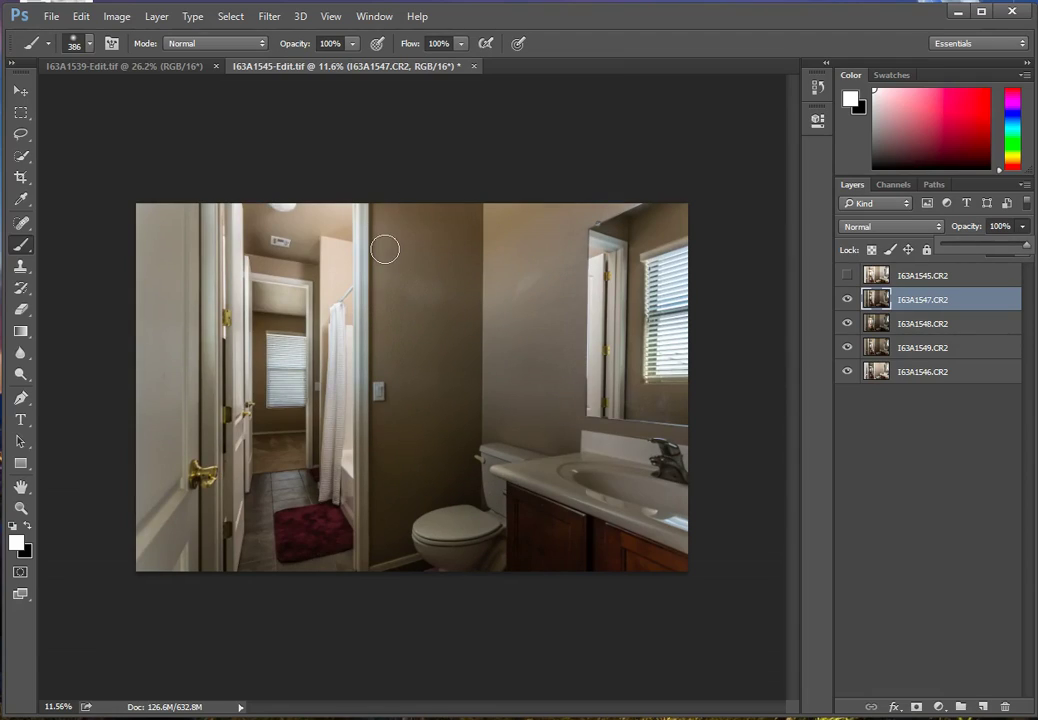
Step: Show the I63A1545.CR2 layer and set its opacity to 94%
left_click(900, 276)
left_click(848, 276)
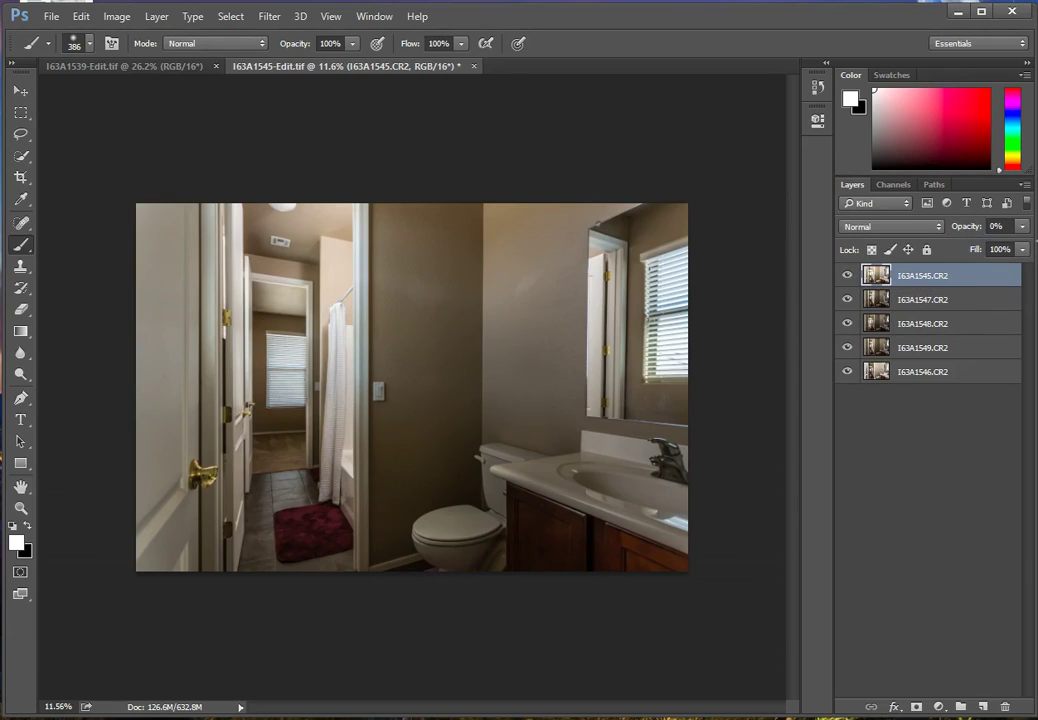
left_click(1022, 226)
left_click_drag(963, 258, 1031, 266)
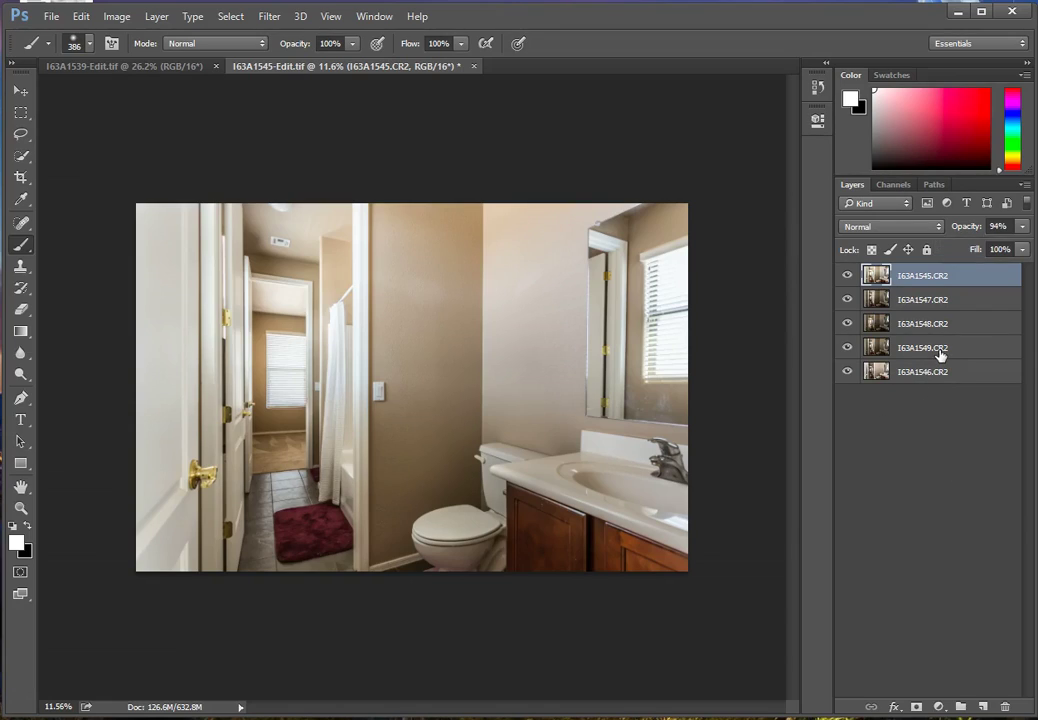
Step: Hide I63A1545.CR2 and set the blend mode of the I63A1547, I63A1548 and I63A1549 layers to Lighten
left_click(940, 350)
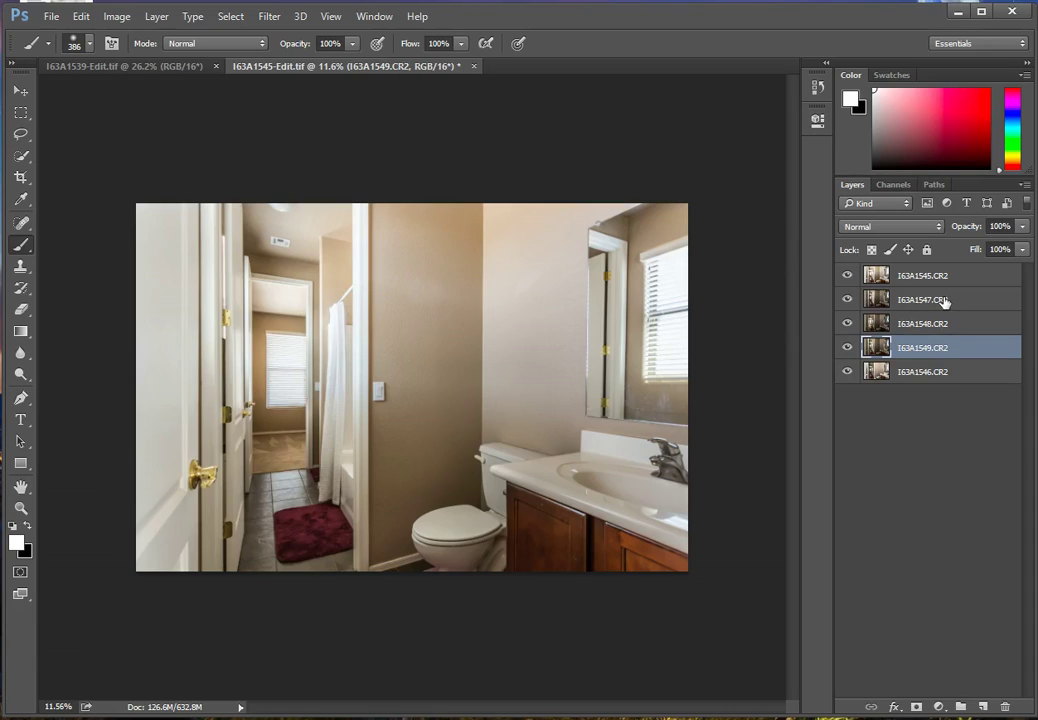
left_click(943, 301, "shift")
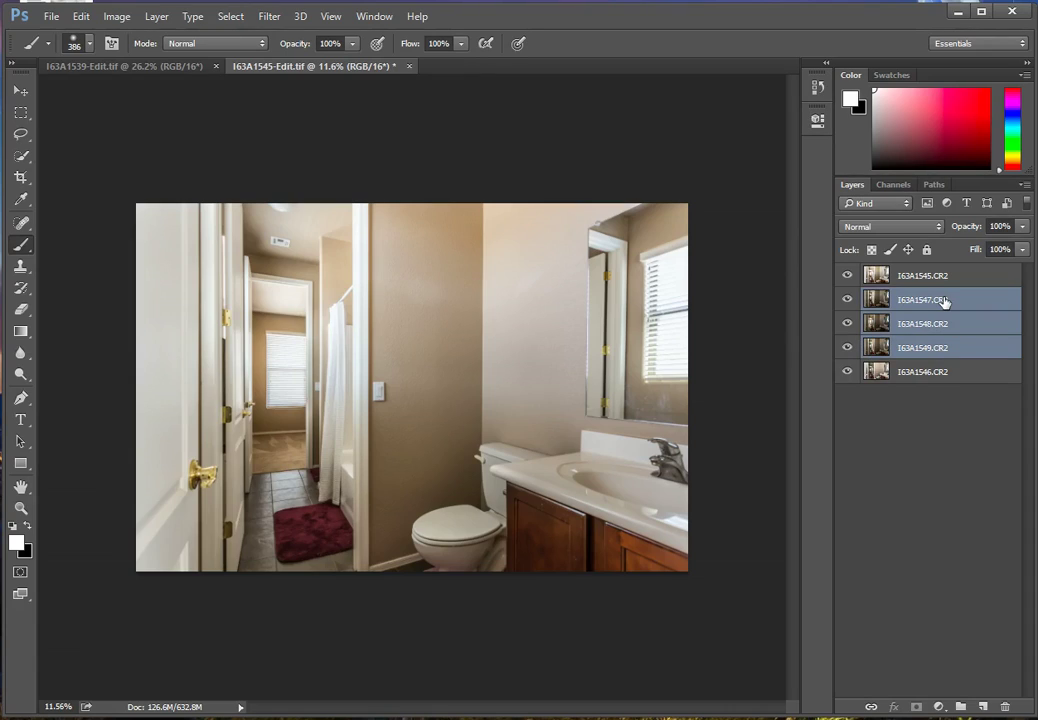
left_click(847, 275)
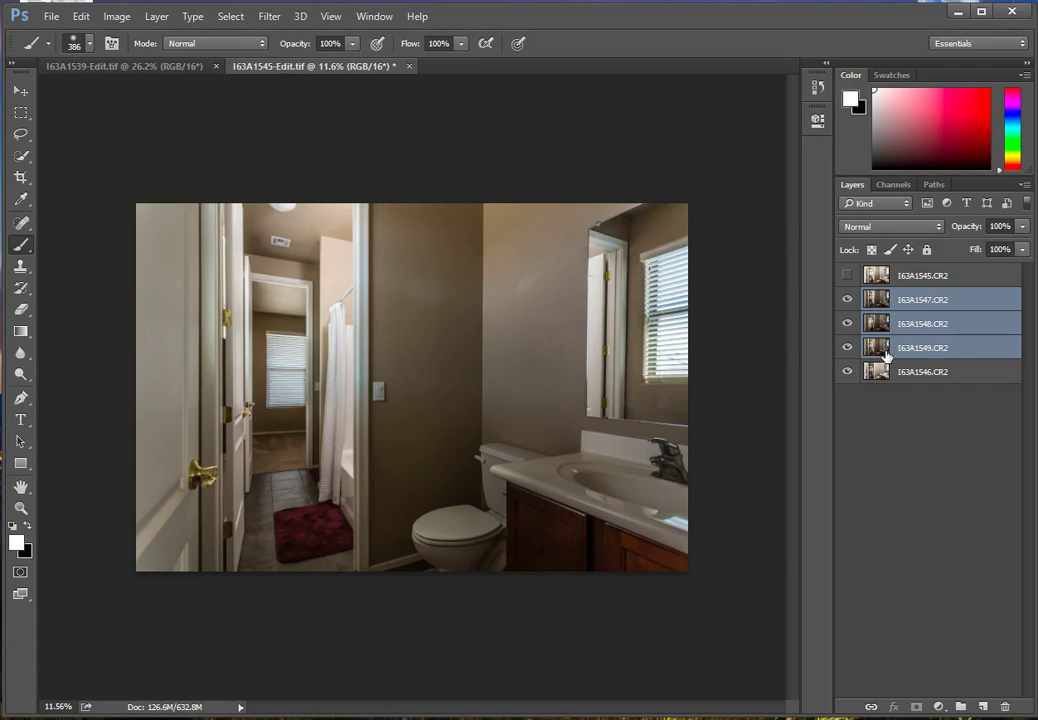
left_click_drag(847, 299, 849, 350)
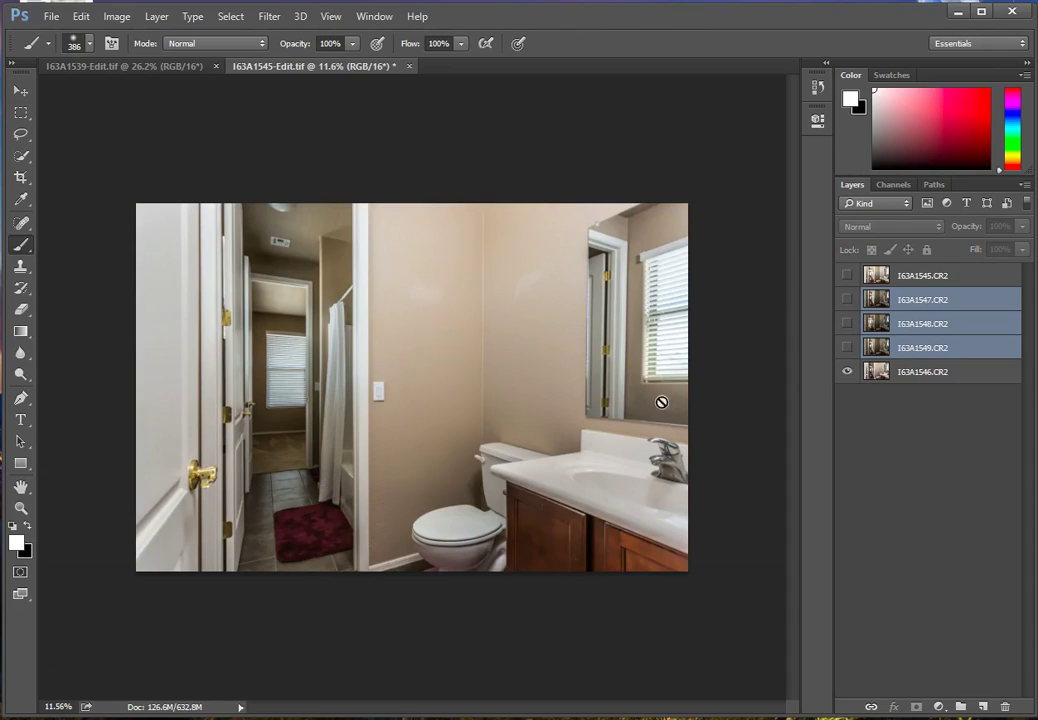
left_click_drag(847, 347, 848, 300)
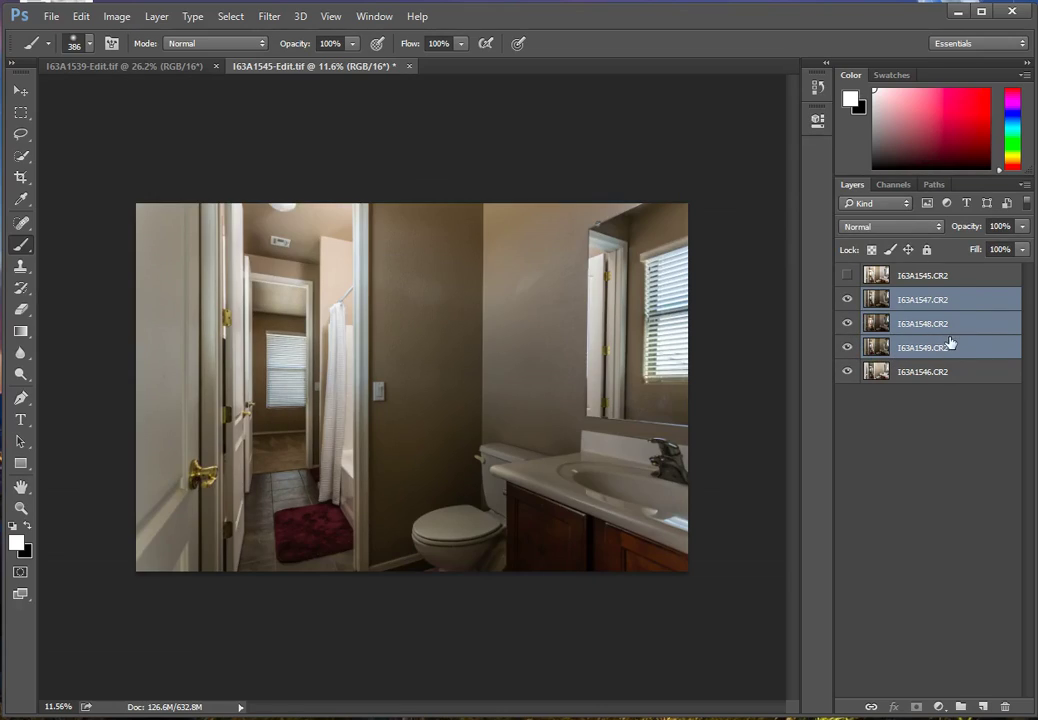
left_click(928, 228)
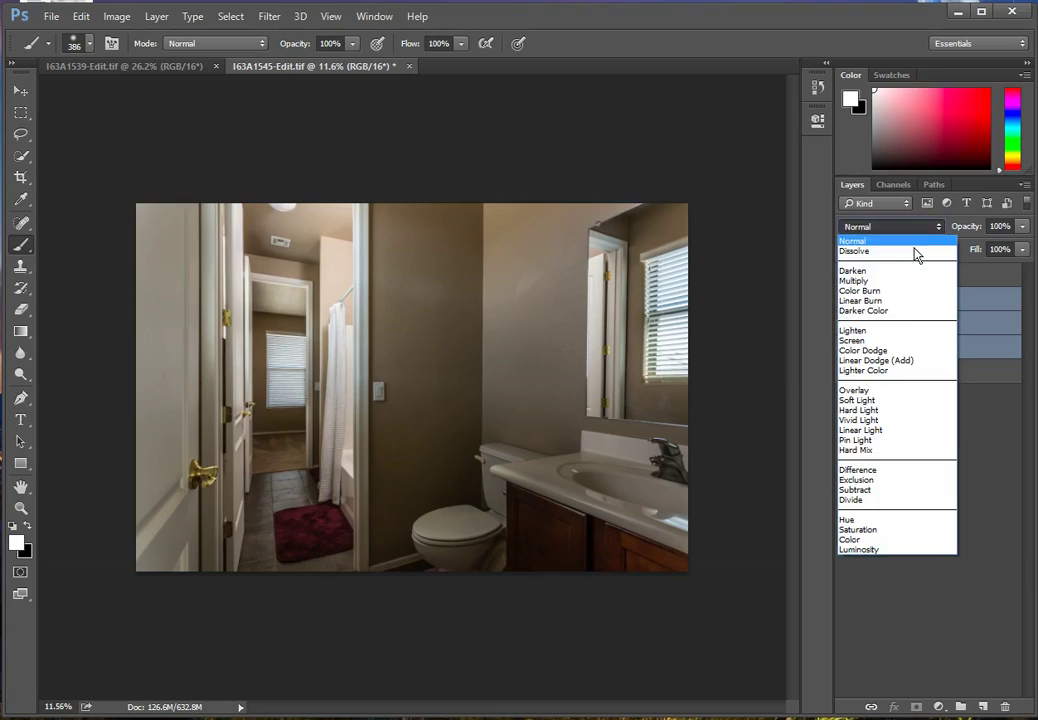
left_click(891, 334)
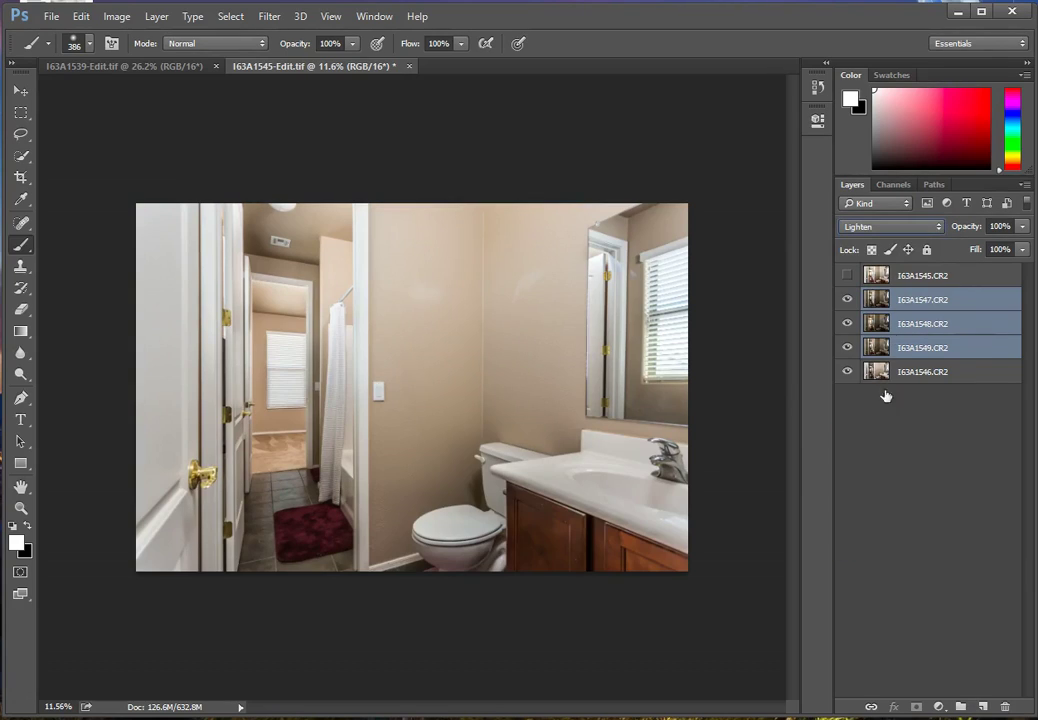
left_click(977, 559)
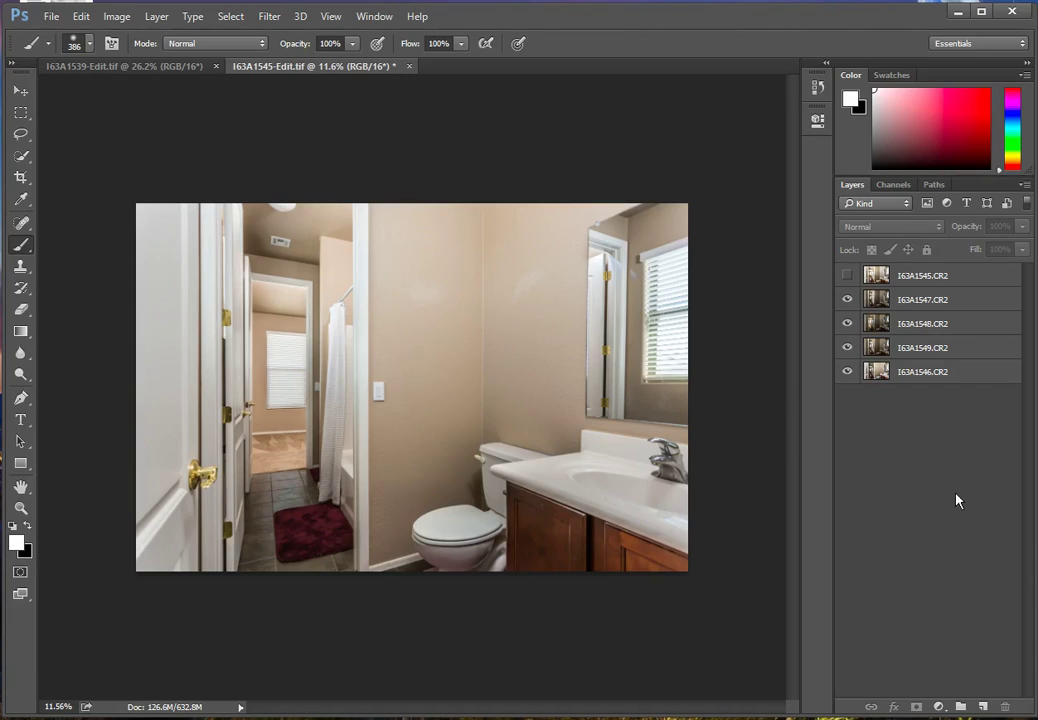
Step: Show the I63A1545.CR2 layer again and lower its opacity to 30%
left_click(939, 310)
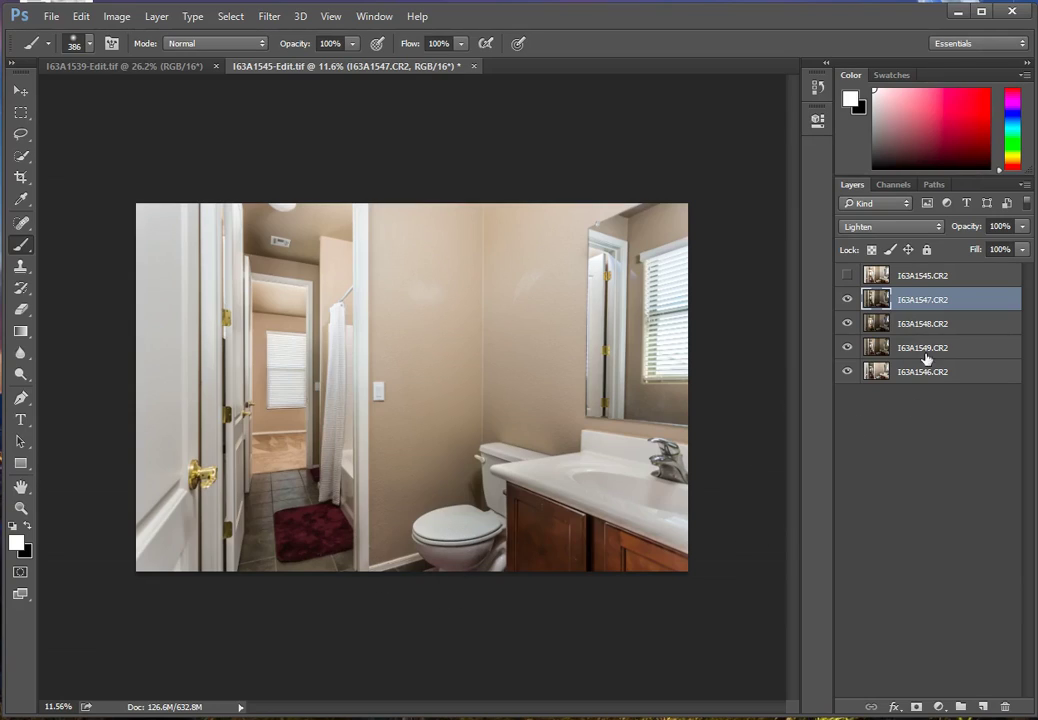
left_click(890, 278)
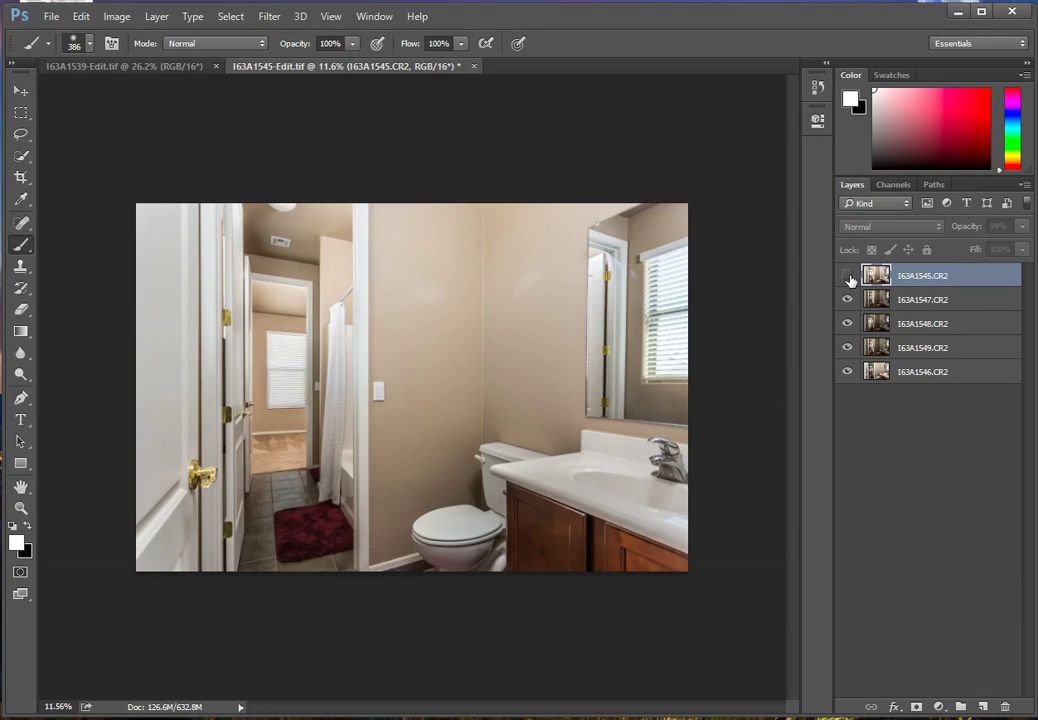
left_click(848, 276)
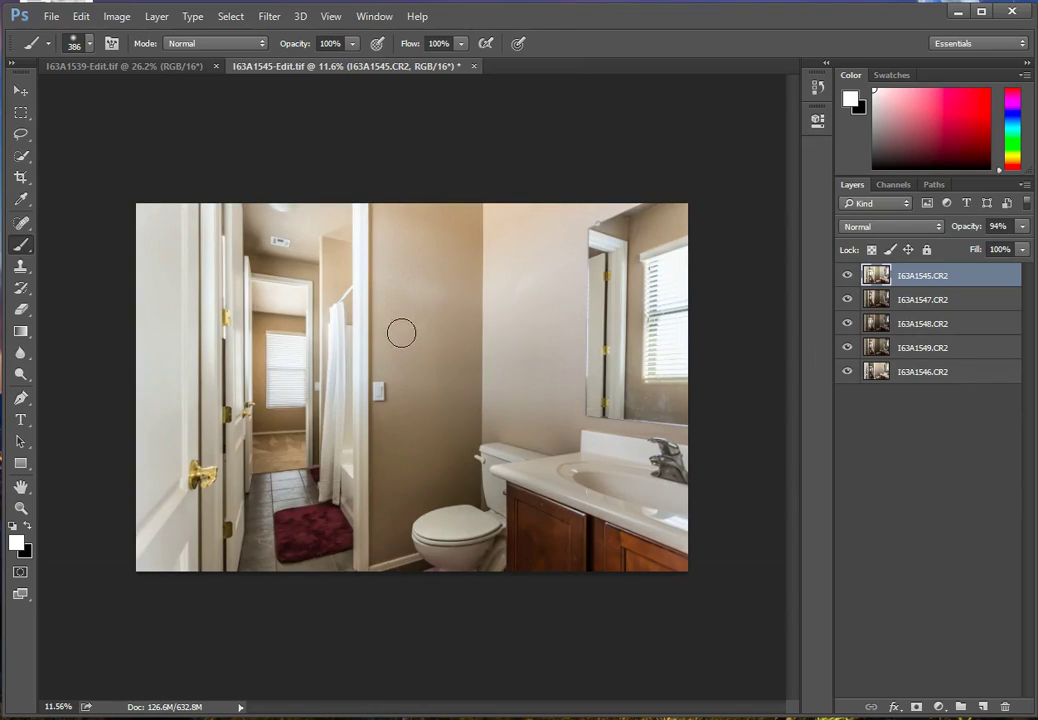
left_click(1022, 226)
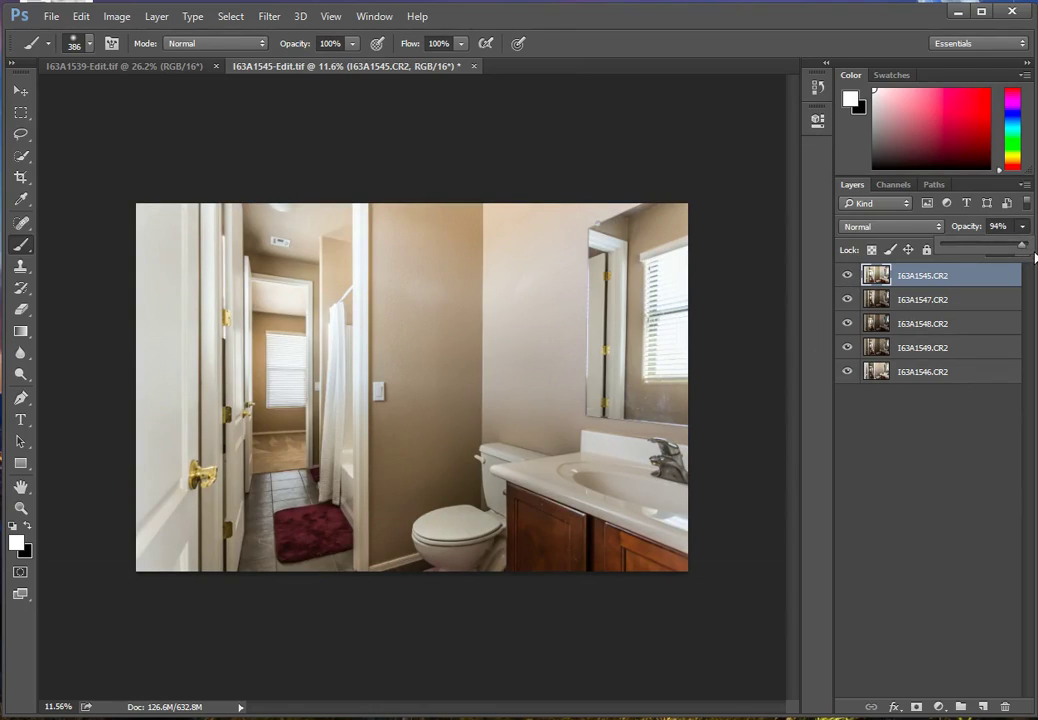
left_click_drag(1035, 258, 979, 259)
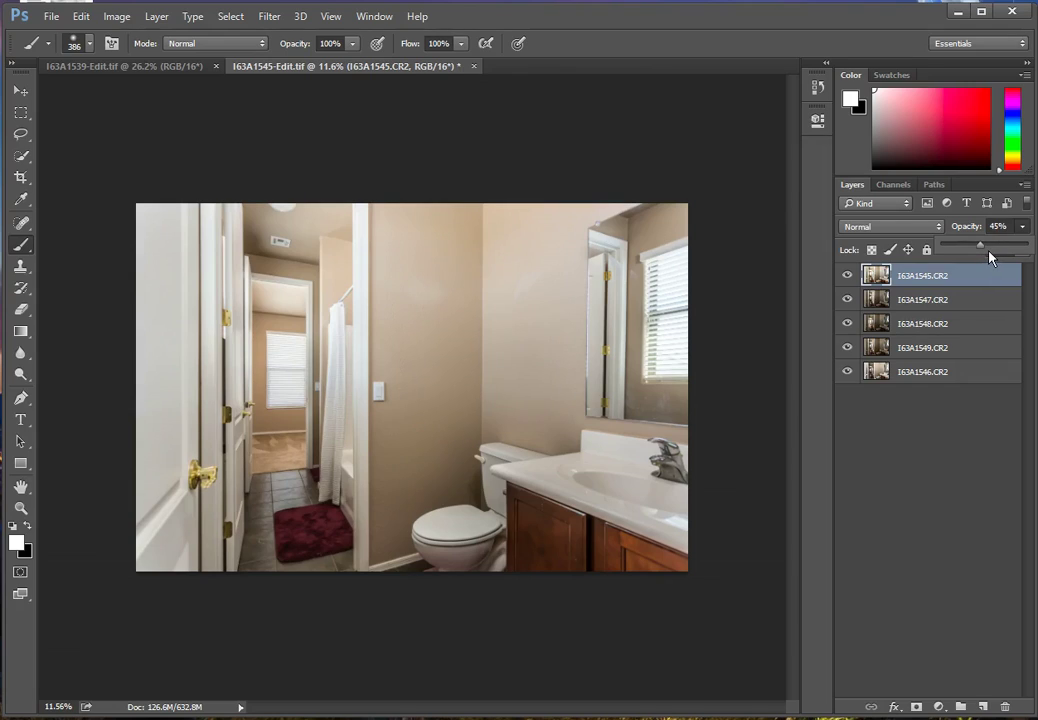
mouse_move(985, 257)
left_mouse_down()
mouse_move(938, 258)
mouse_move(968, 262)
left_mouse_up()
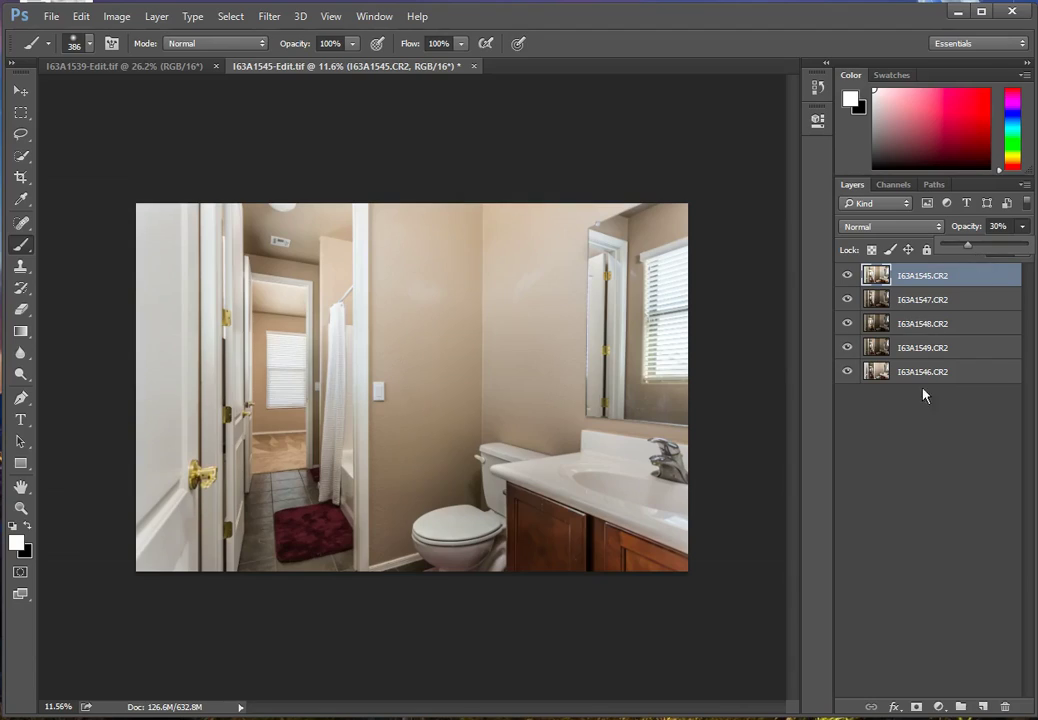
left_click(909, 477)
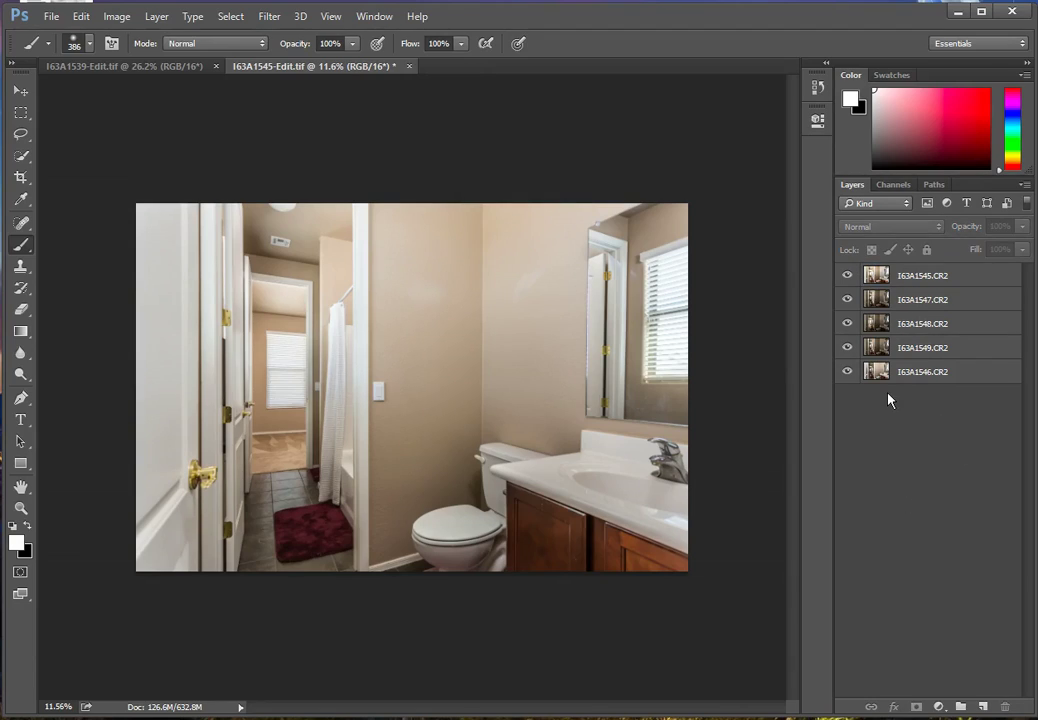
Step: Compare the image with and without the I63A1549.CR2 layer, checking the window reflection in the mirror
key("shift+alt+g")
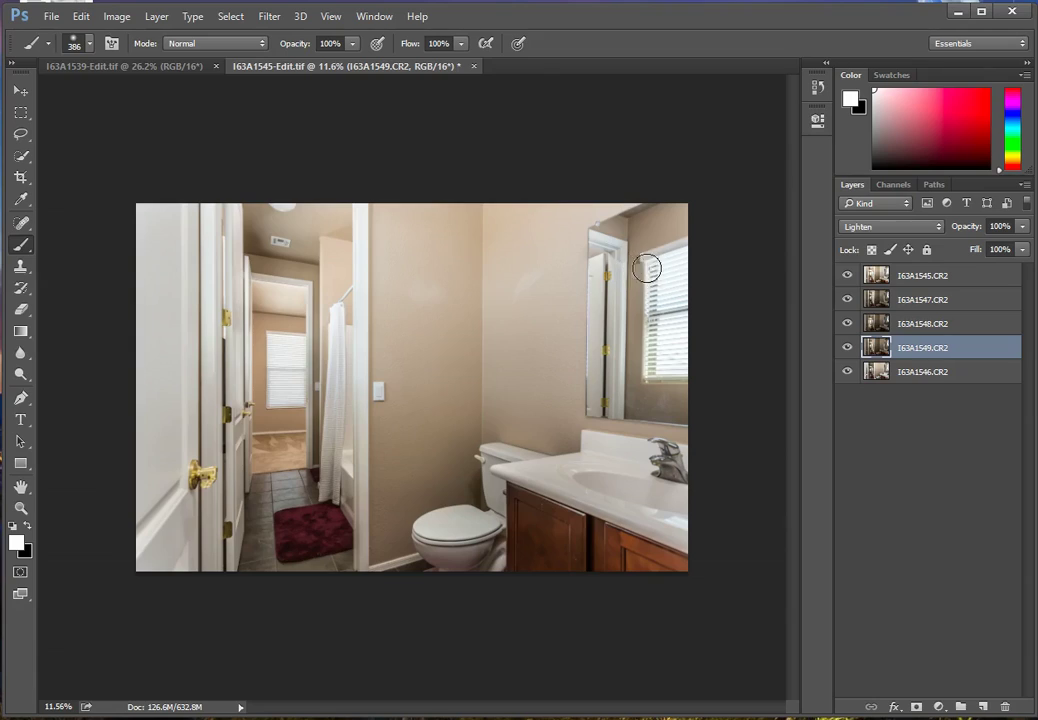
left_click(848, 348)
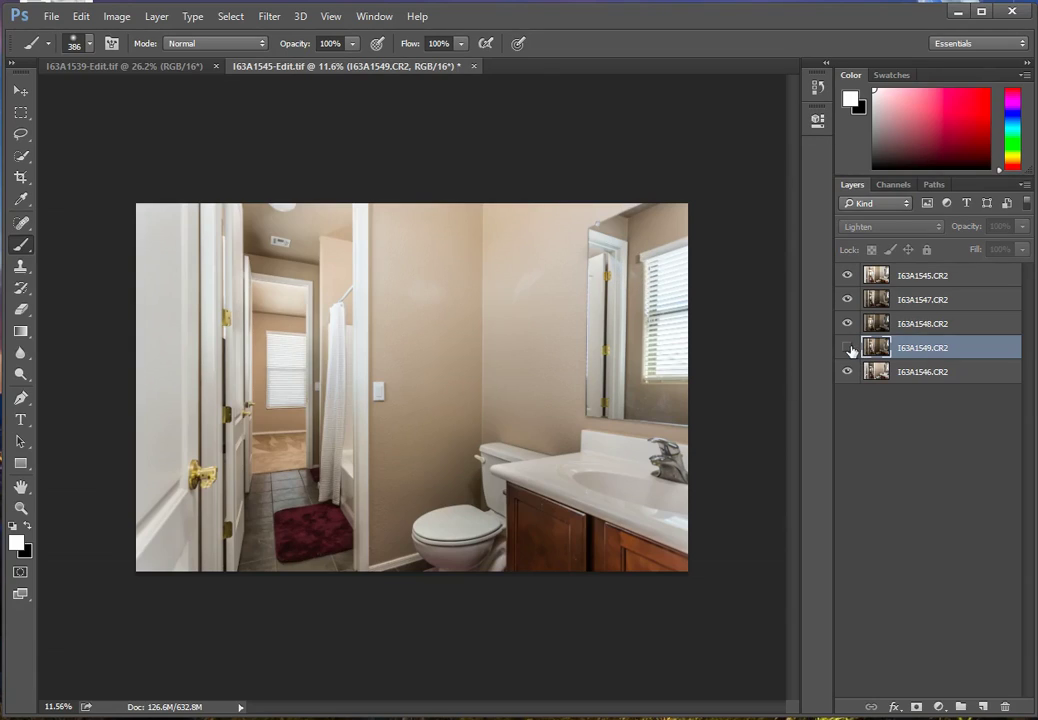
left_click(848, 348)
left_click(848, 348)
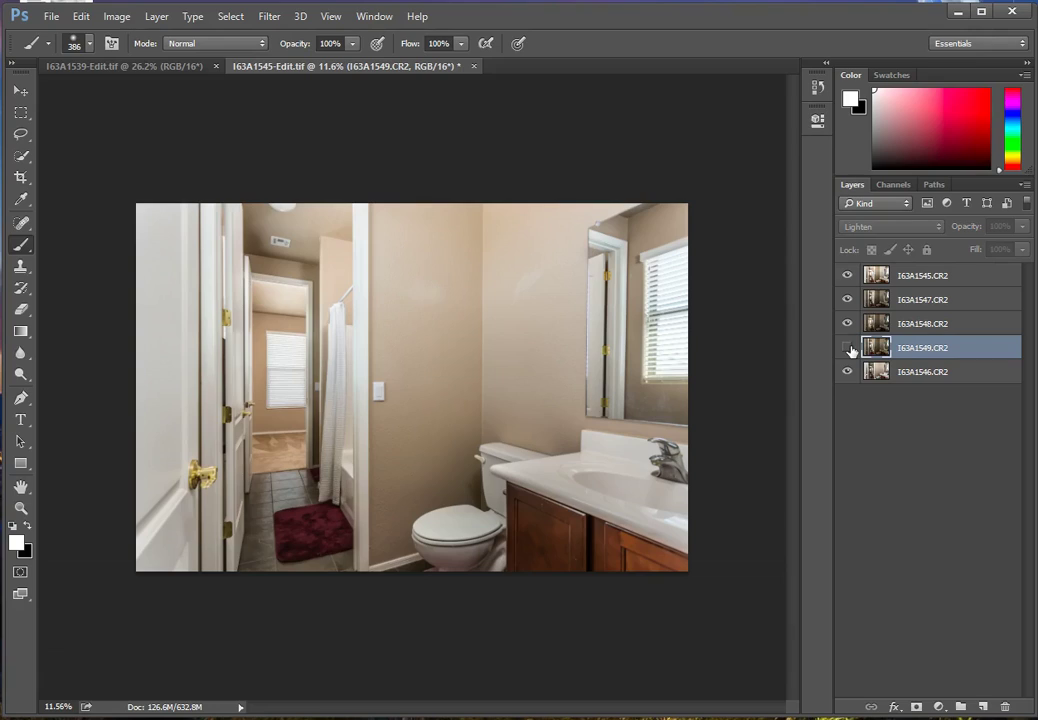
left_click(848, 348)
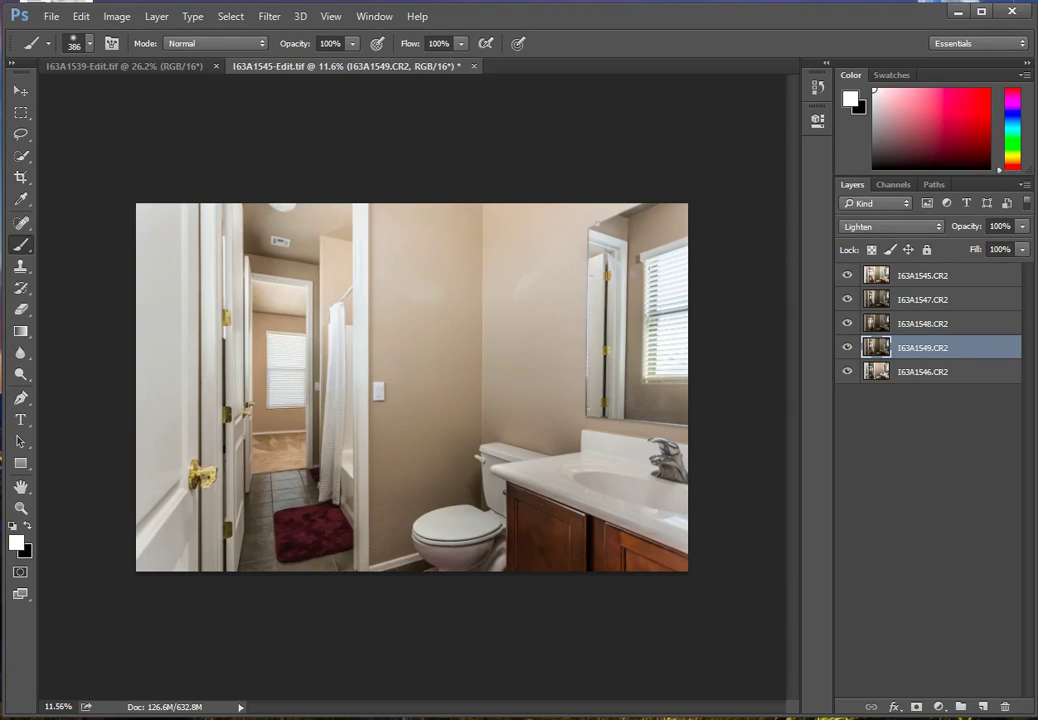
Step: Add a layer mask to I63A1549.CR2 and paint black on it near the window reflection in the mirror
left_click(917, 706)
key("x")
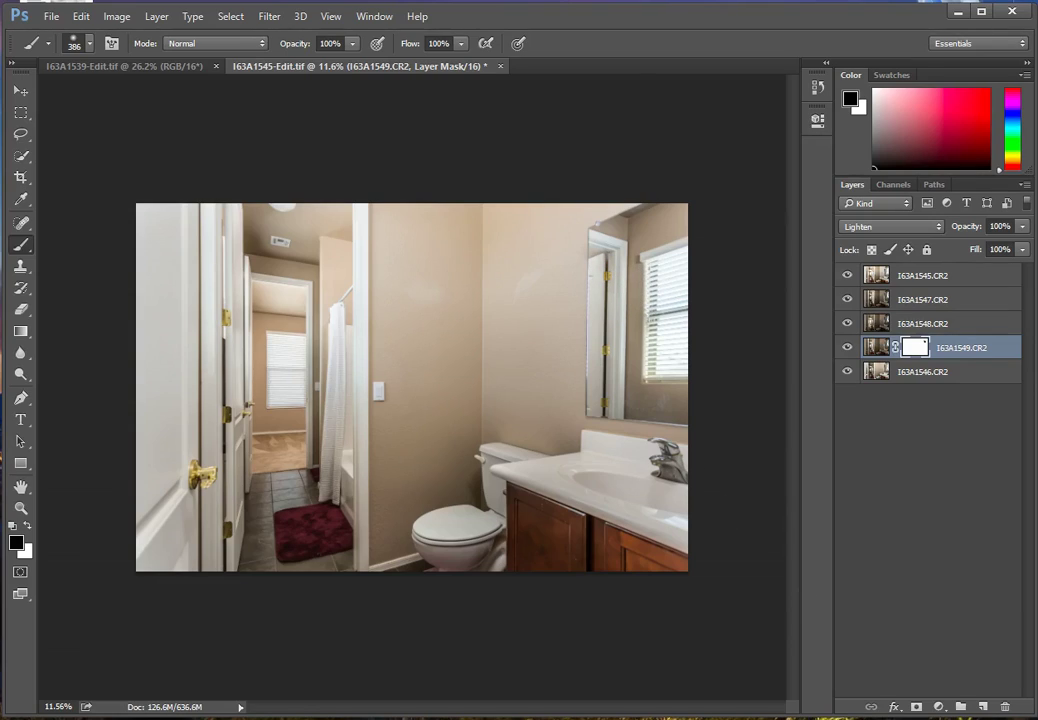
Step: Flatten the bathroom image into a single layer
key("shift+alt+n")
right_click(918, 378)
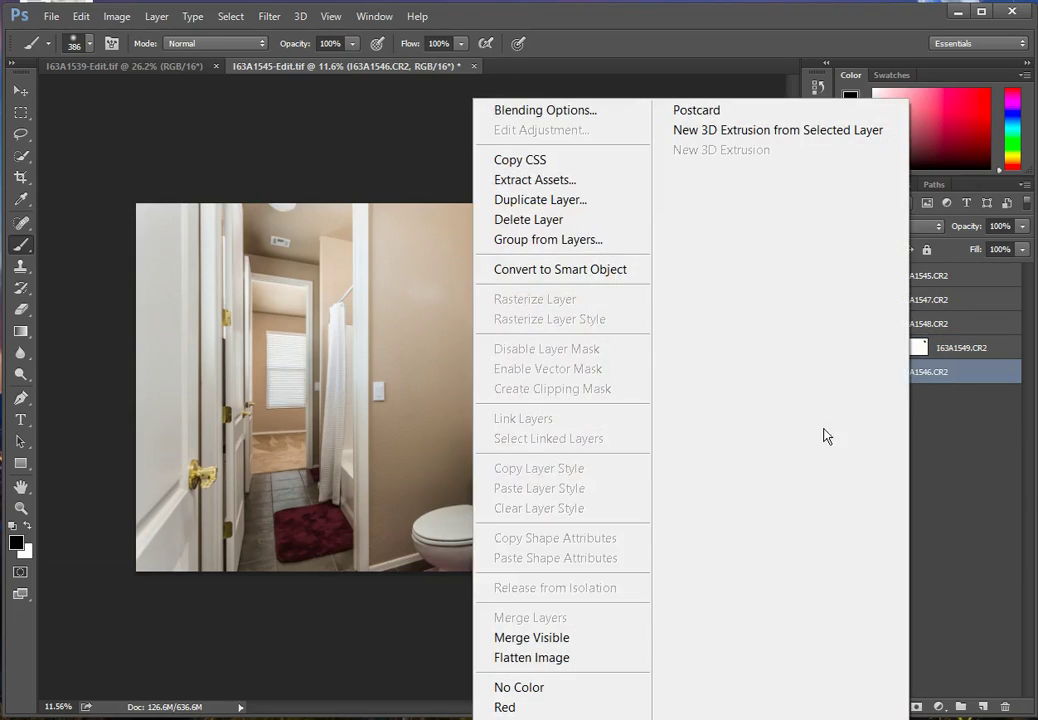
left_click(565, 660)
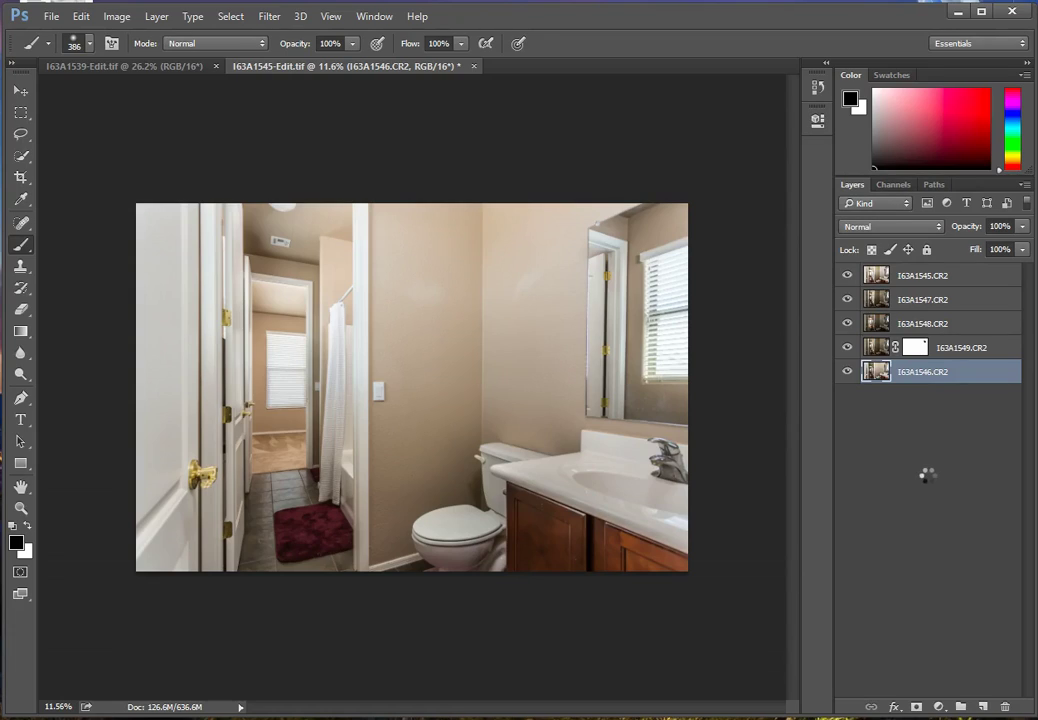